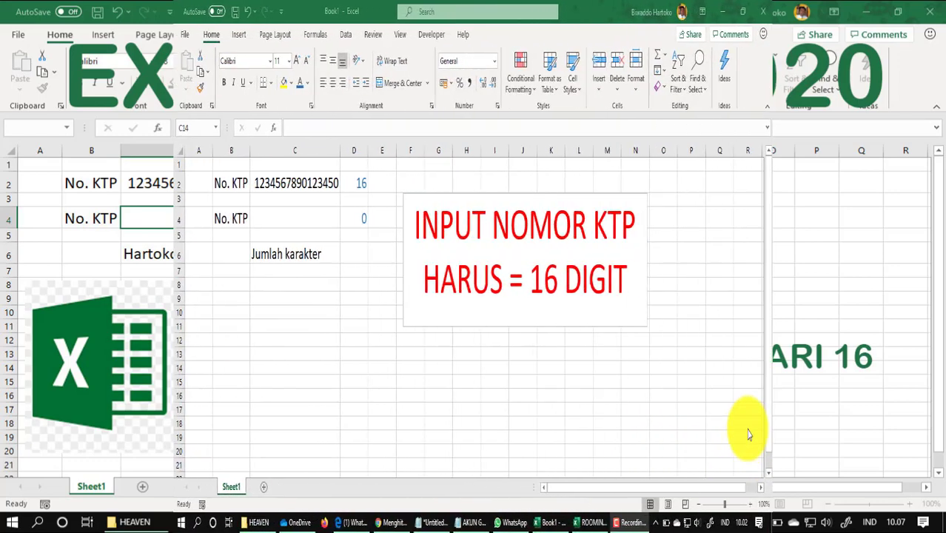
left_click(179, 217)
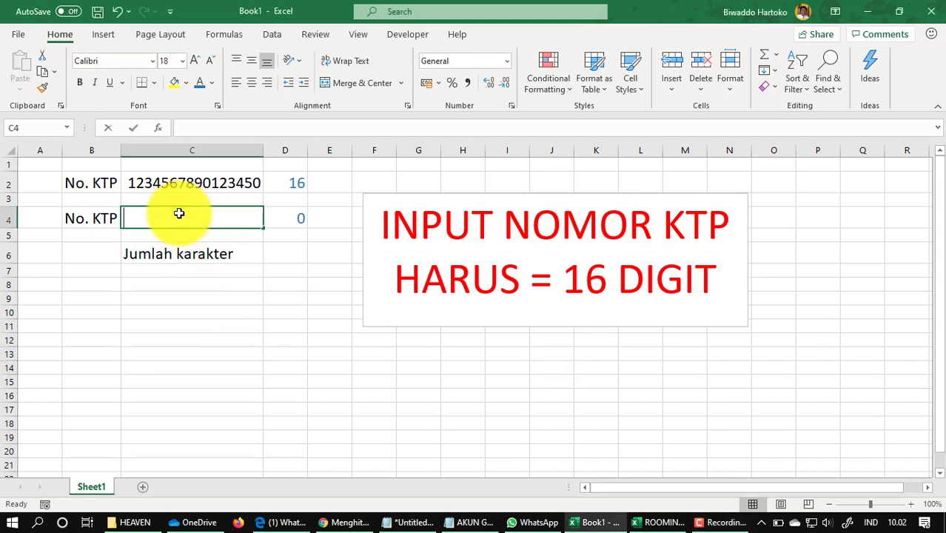
type("1234567891")
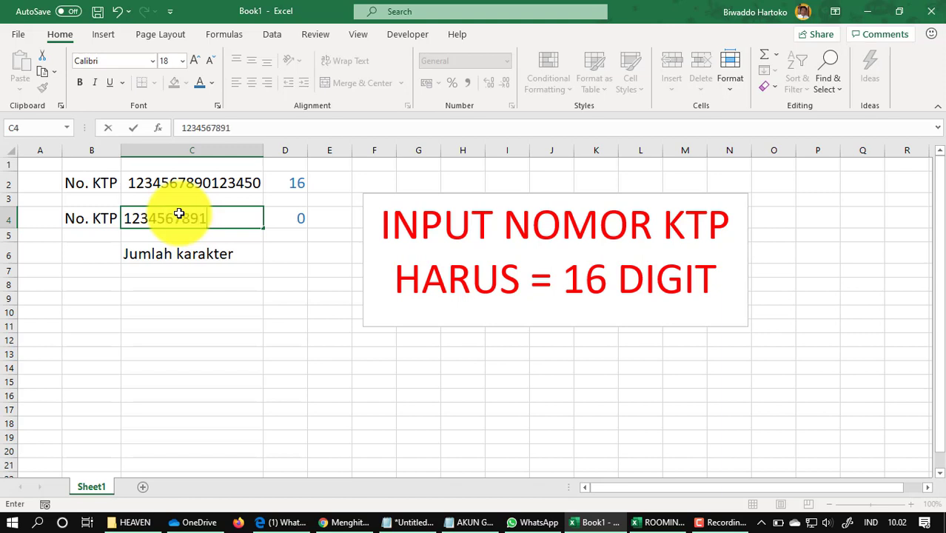
type("2")
key("Return")
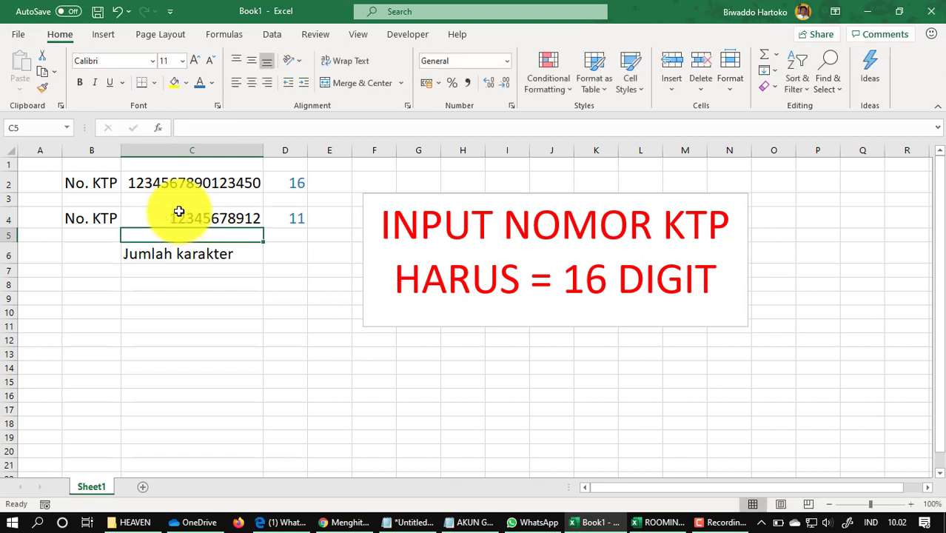
left_click(300, 222)
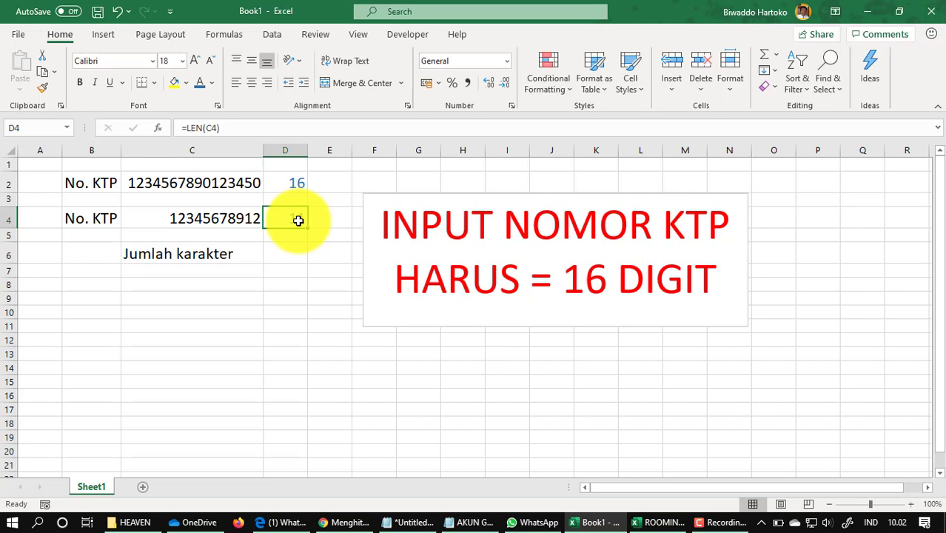
- Replace C4's value with 12, then with 14568, so D4 counts 5 characters
left_click(196, 220)
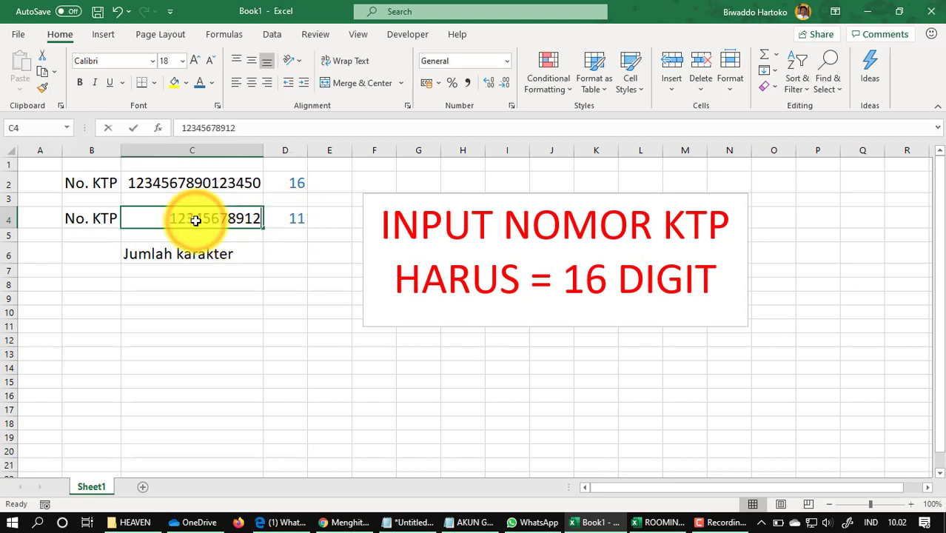
type("12")
key("Return")
left_click(194, 220)
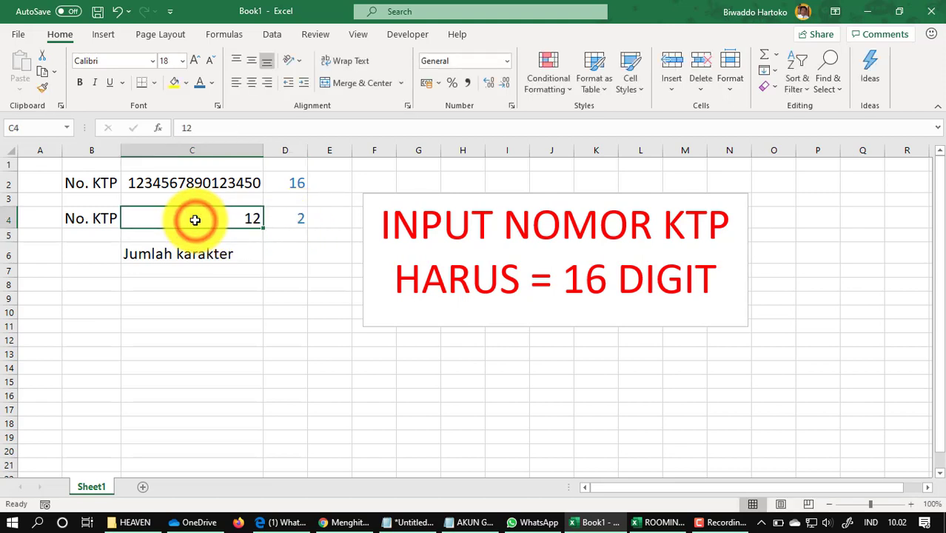
type("14568")
key("Return")
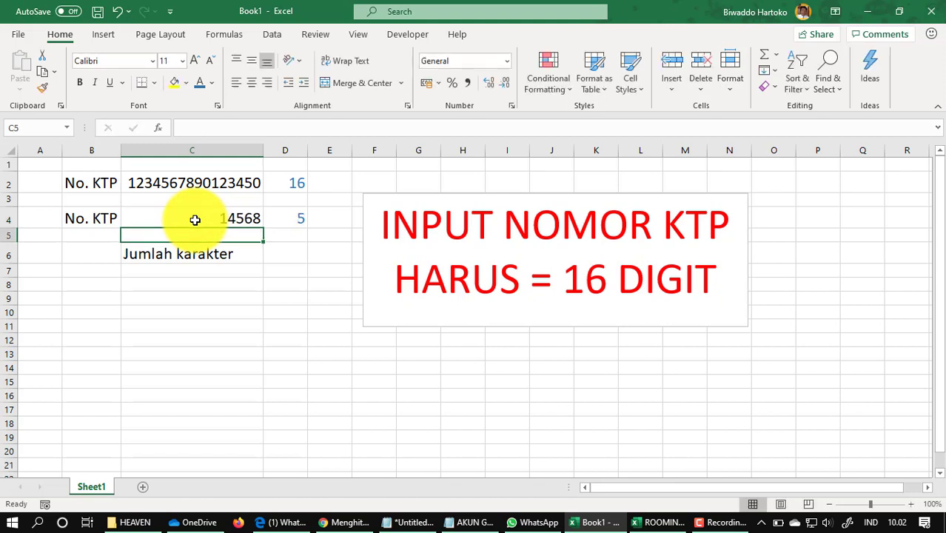
left_click(279, 252)
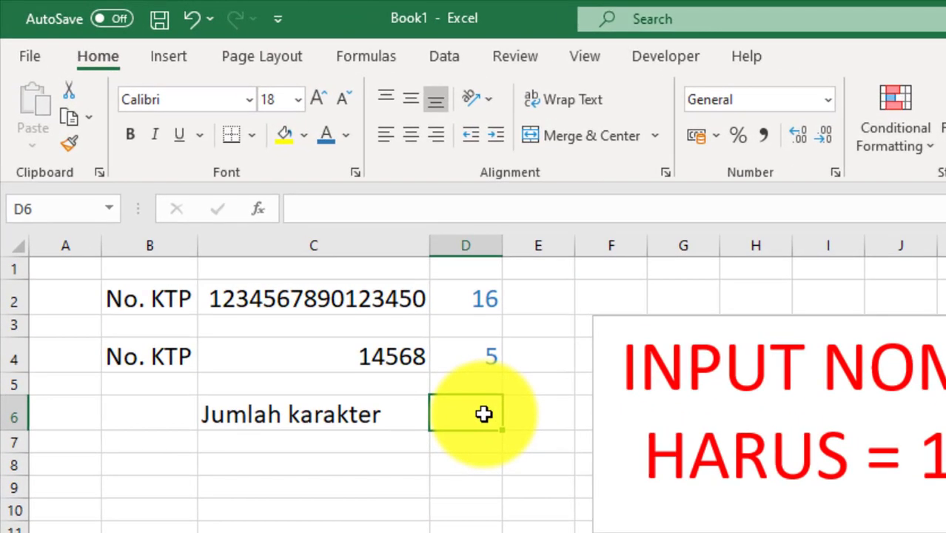
- Enter the formula =LEN(C6) in D6 to count C6's characters
type("=")
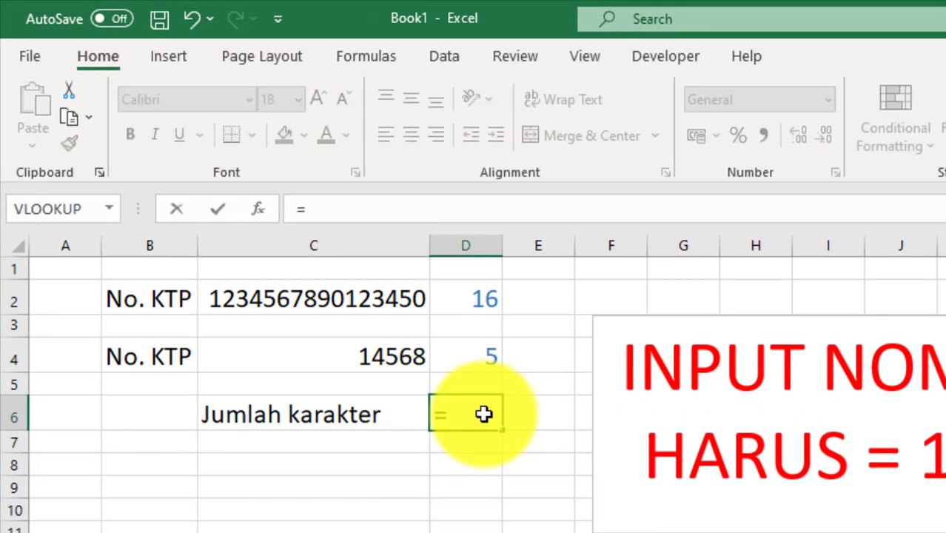
type("LEN")
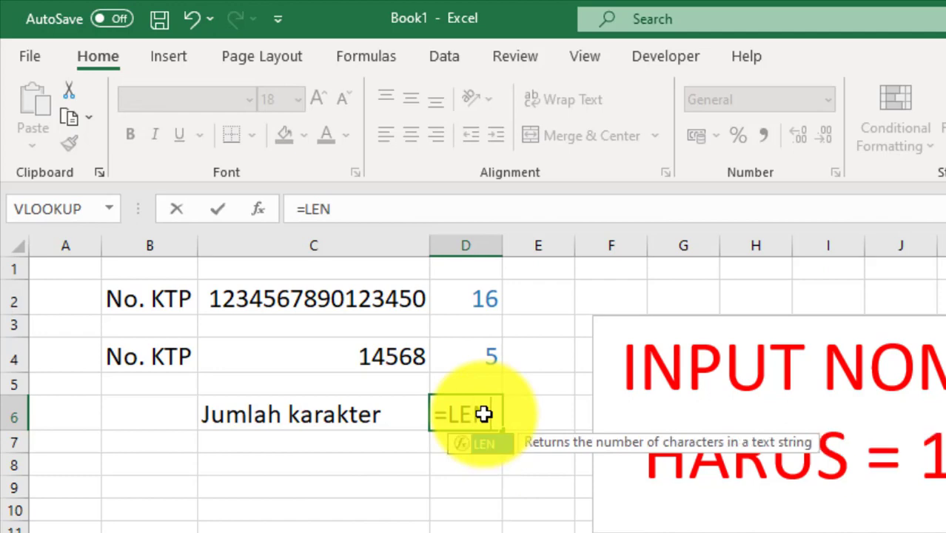
double_click(458, 444)
left_click(263, 415)
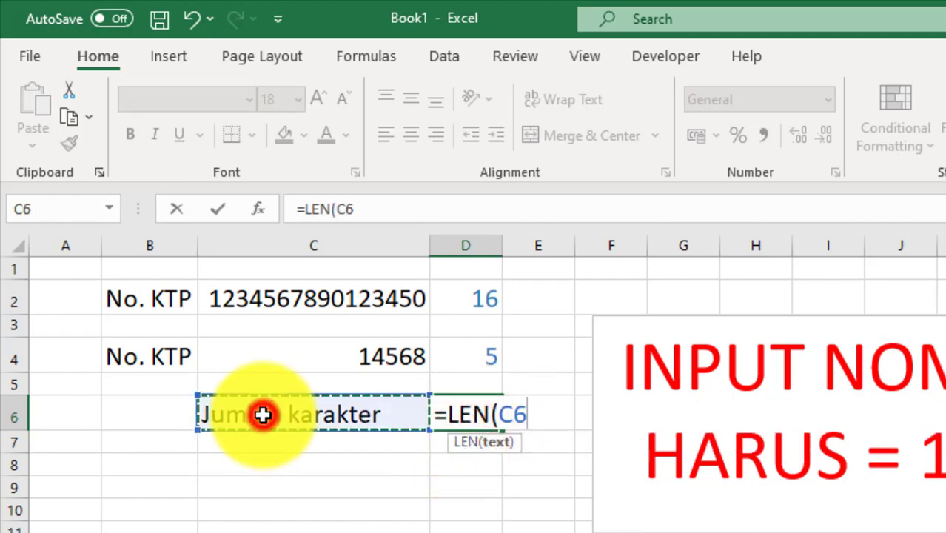
key("Return")
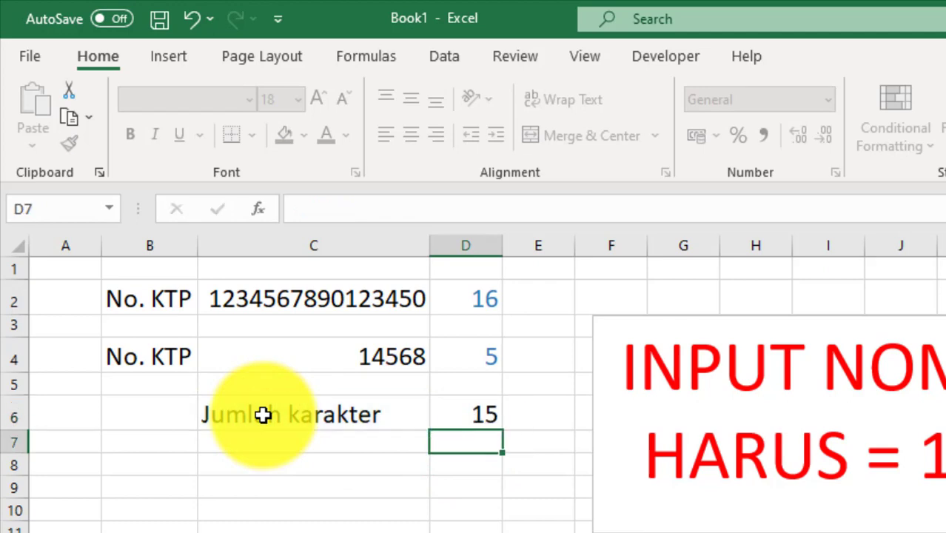
left_click(475, 413)
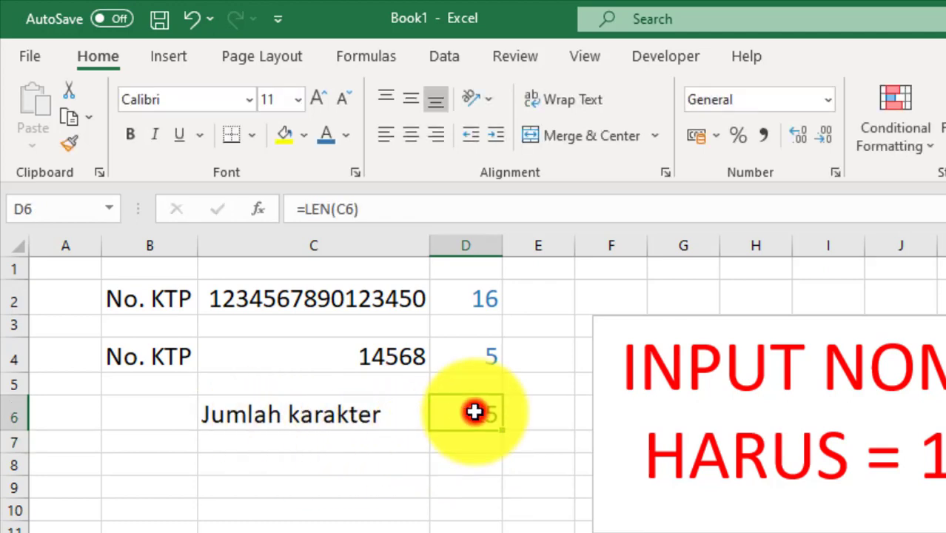
- Replace C6's label with a sample person's name, giving an 11-character count
left_click(314, 418)
type("h")
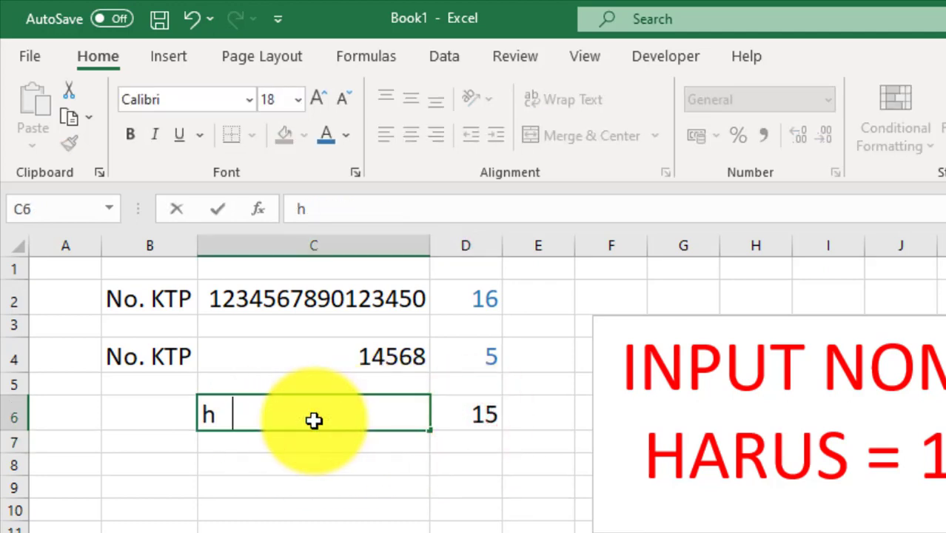
type("ARTOKO ")
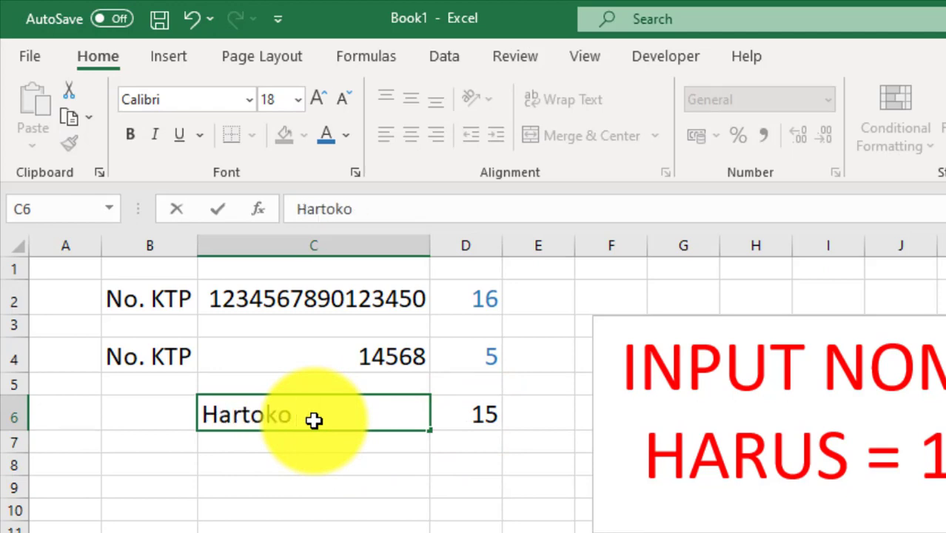
type("Edo")
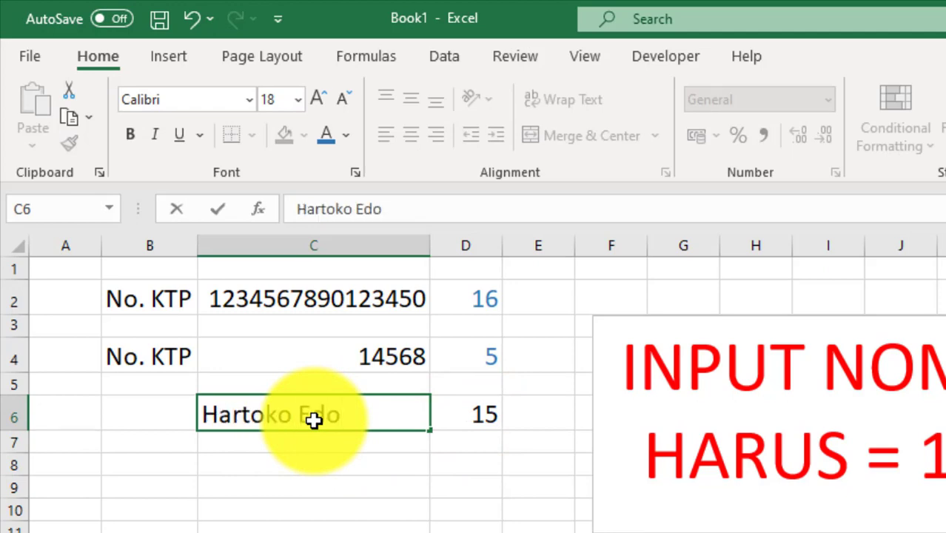
key("Return")
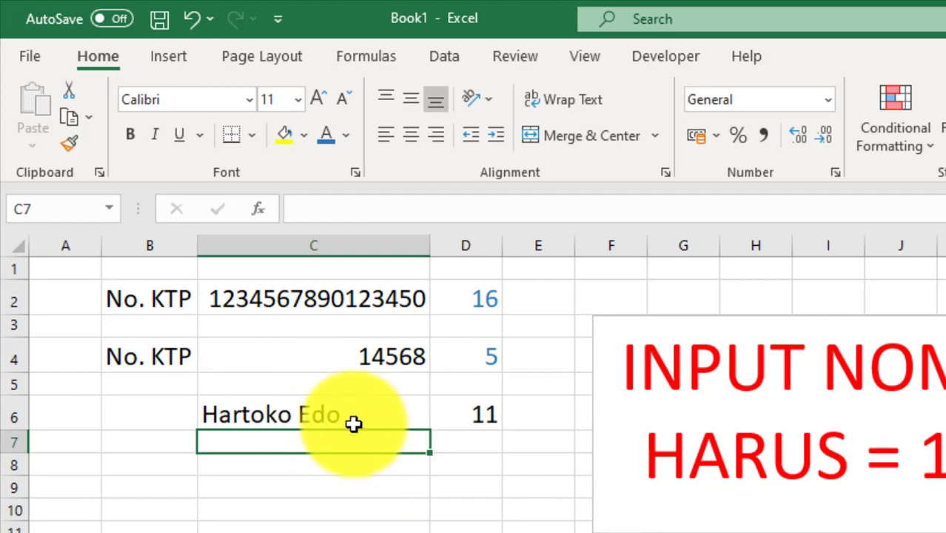
left_click(335, 415)
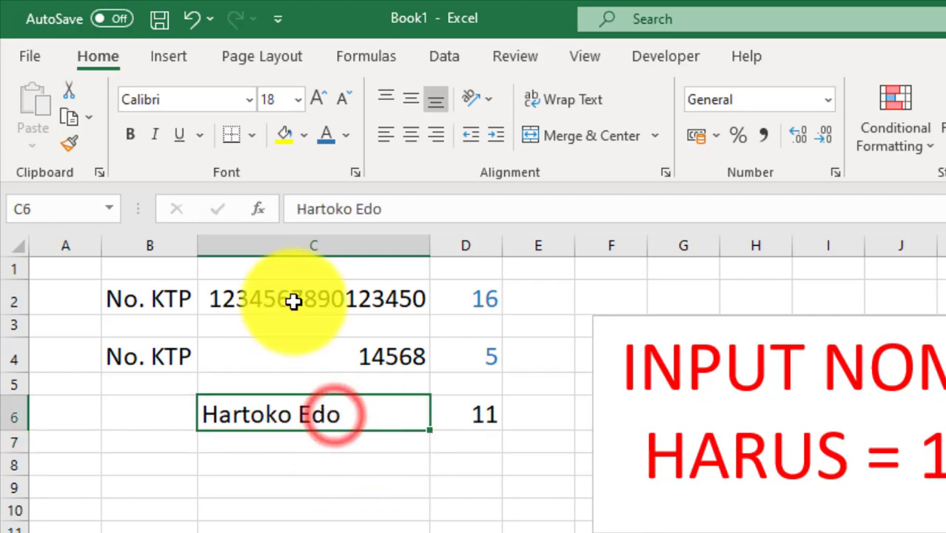
left_click(360, 208)
key("BackSpace")
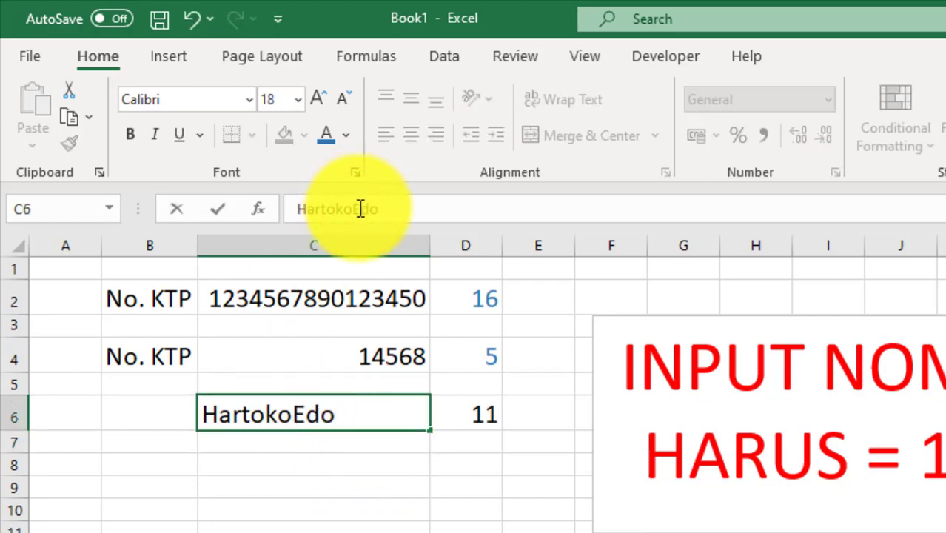
key("Return")
left_click(319, 413)
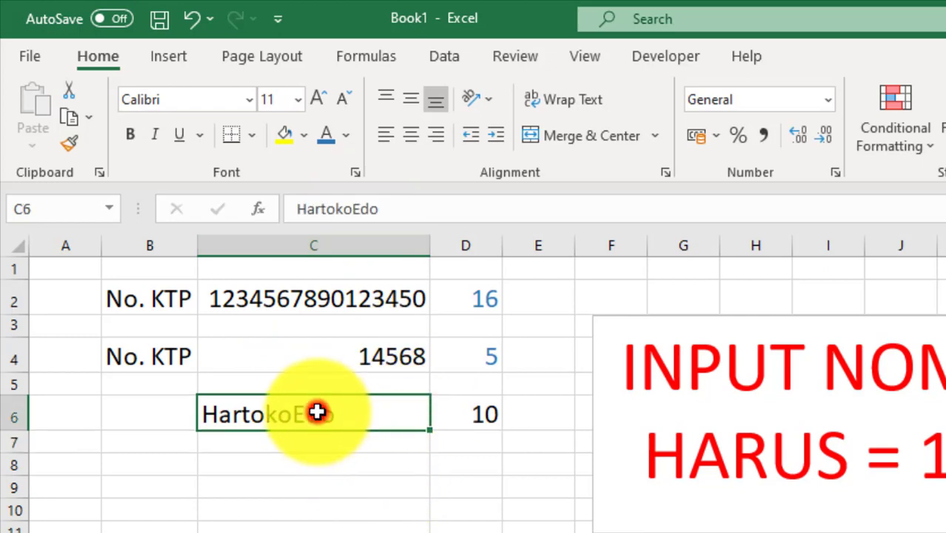
left_click(351, 208)
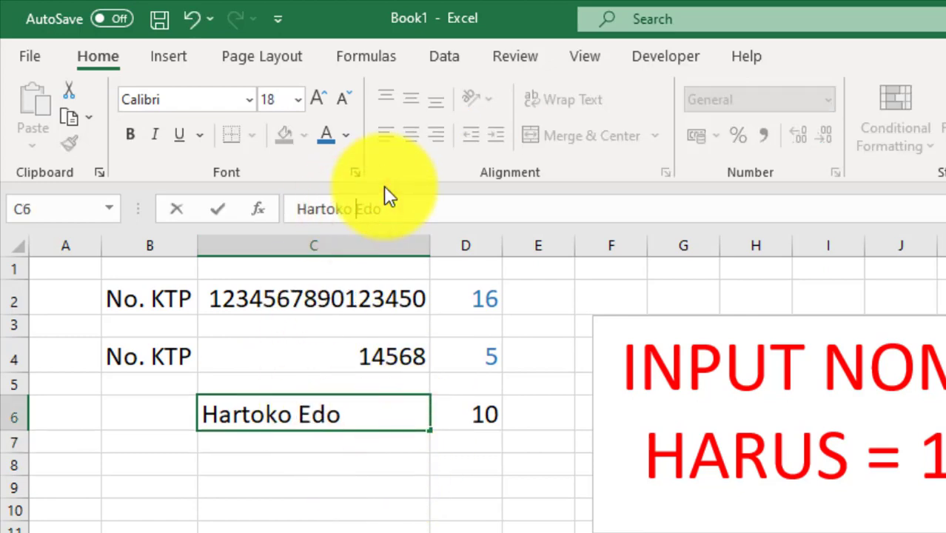
key("Return")
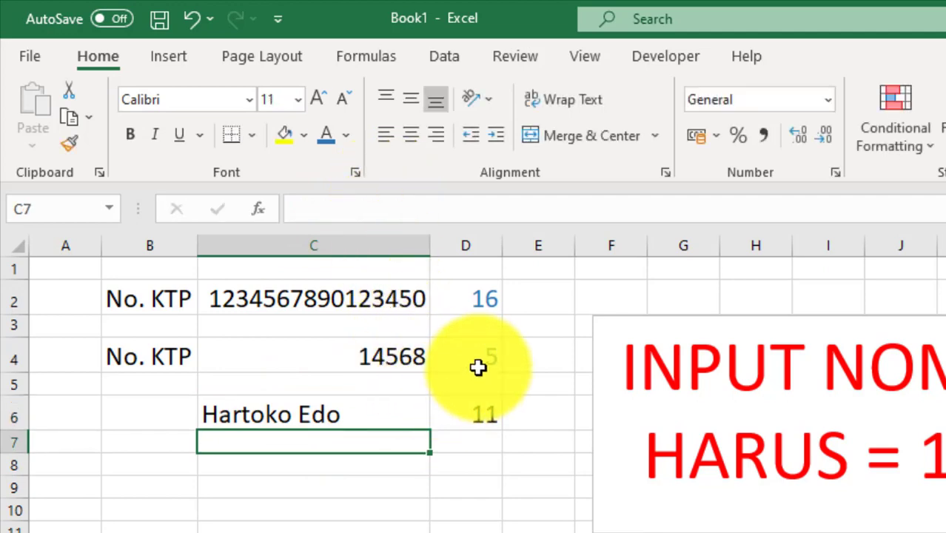
left_click(483, 362)
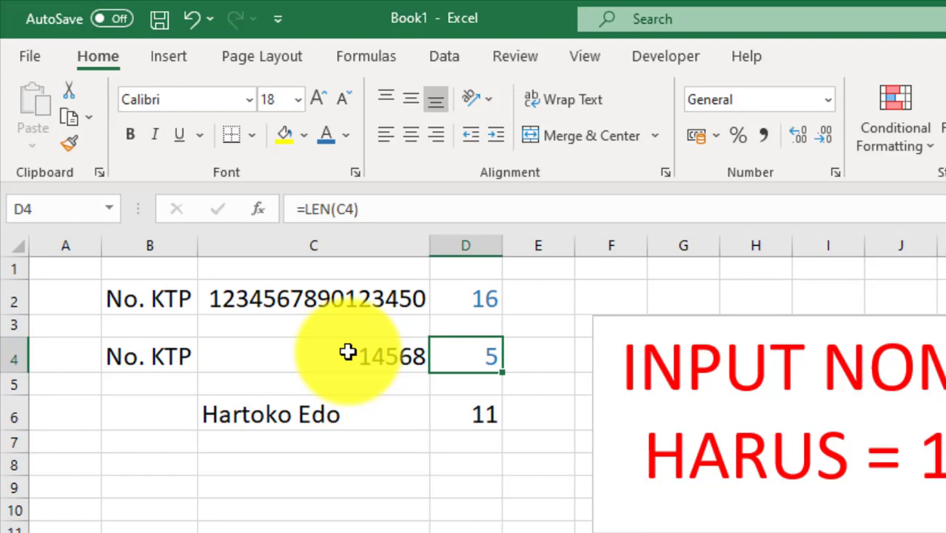
- Clear C4, then try the 8-digit number 12345678 in C2 and cancel the rejection
left_click(348, 353)
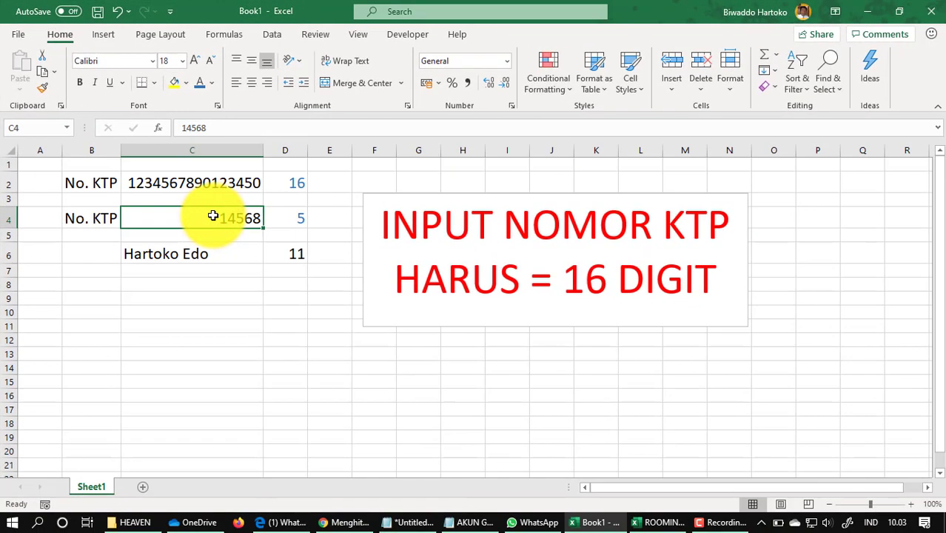
key("Delete")
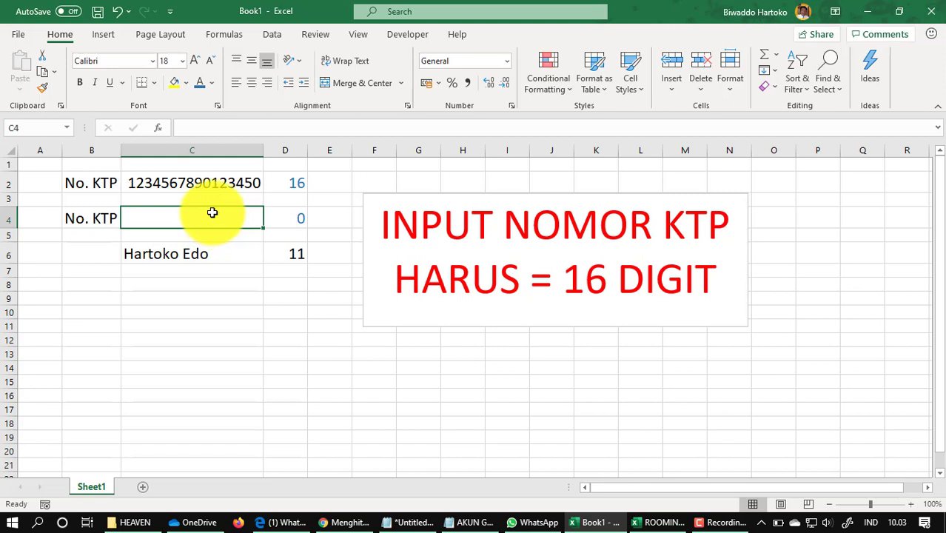
left_click(212, 178)
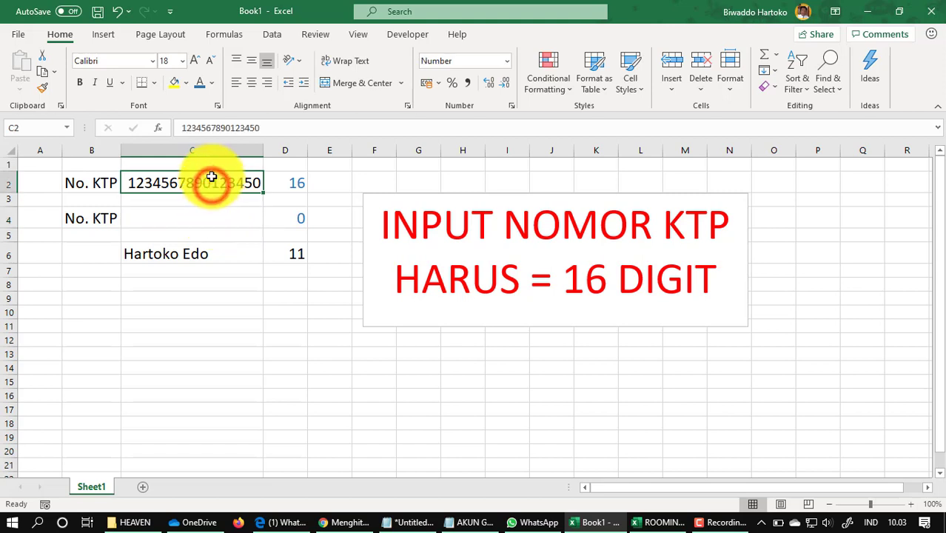
type("12")
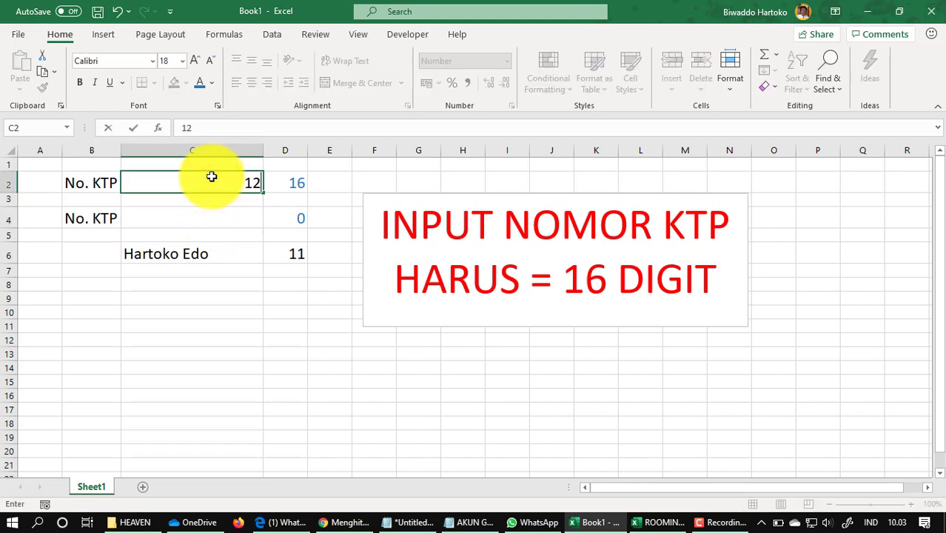
type("345678")
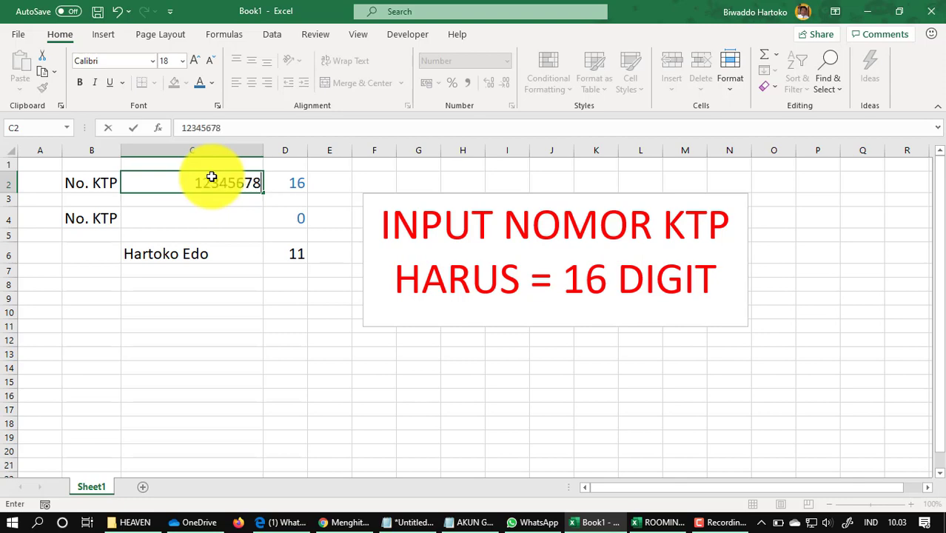
key("Return")
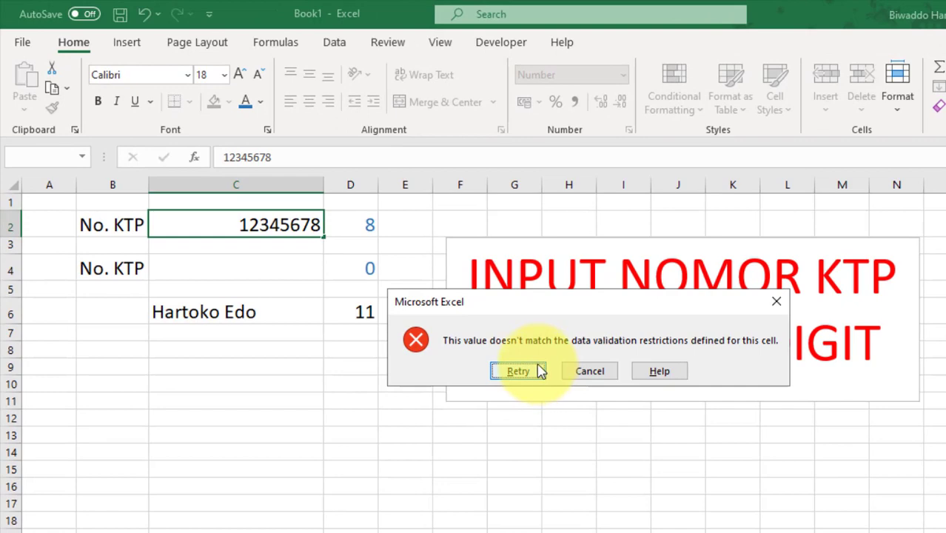
left_click(590, 371)
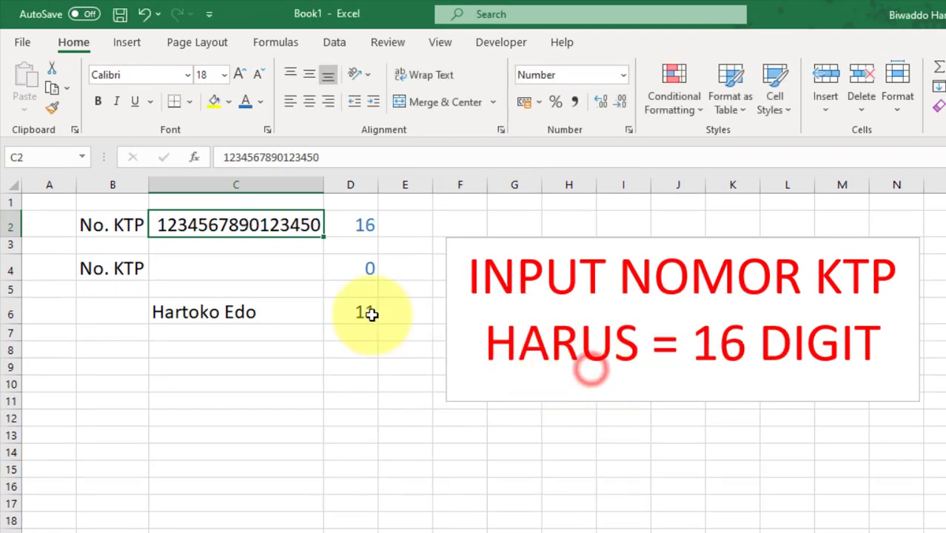
left_click(237, 246)
left_click(265, 226)
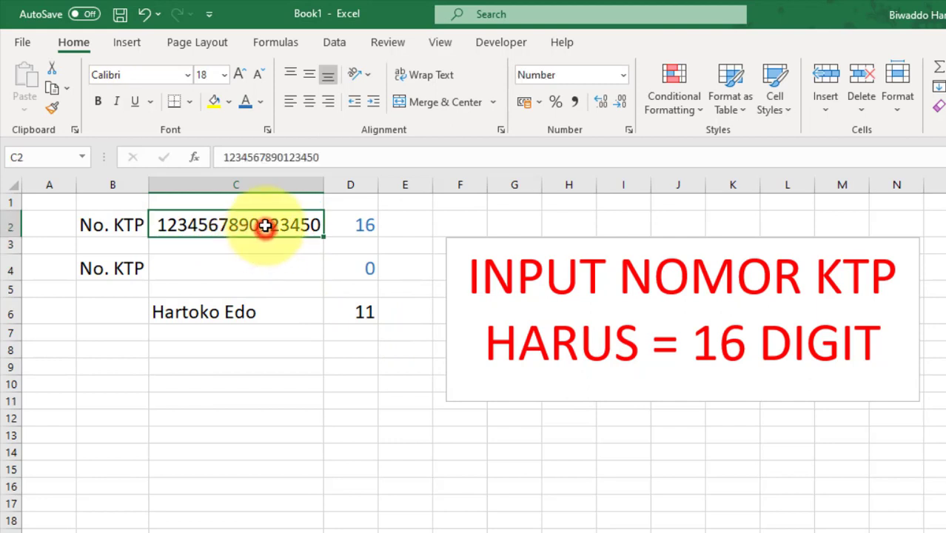
type("12345")
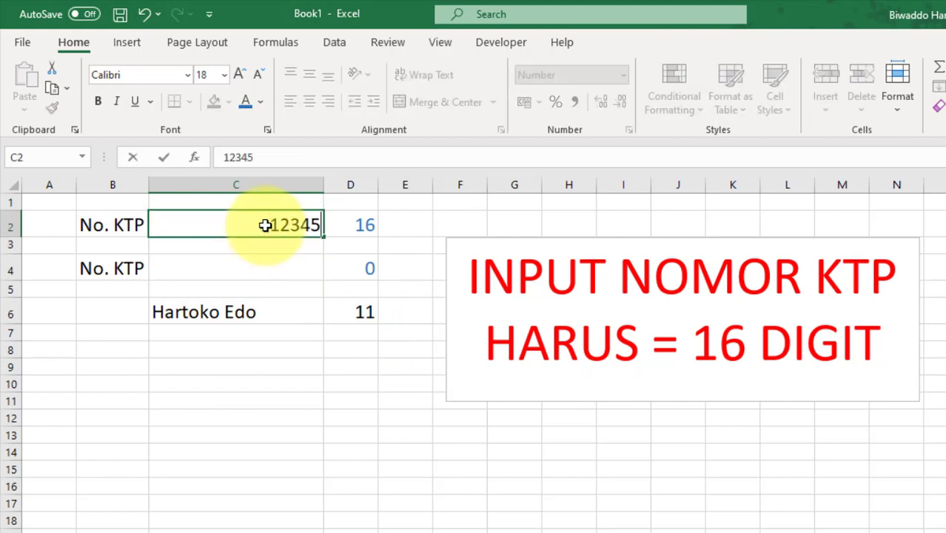
type("678978787")
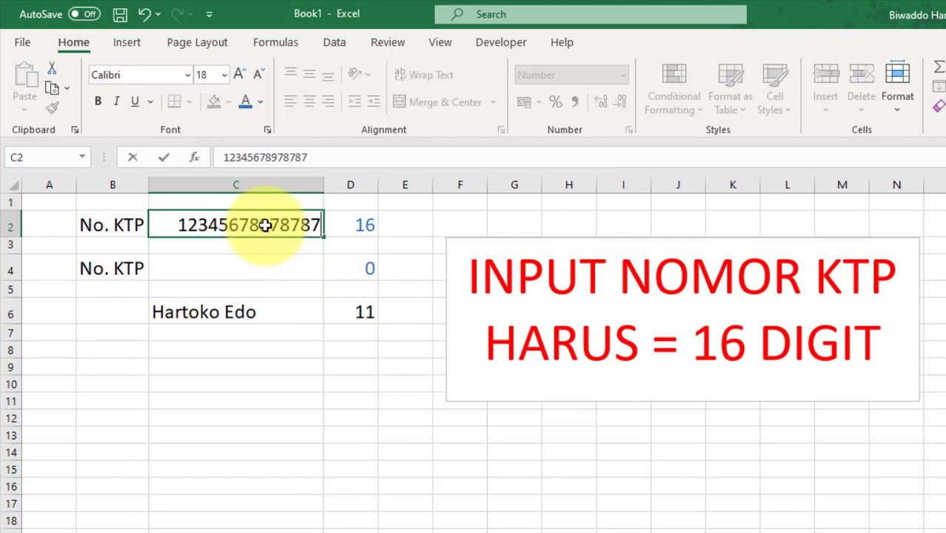
type("878787878")
key("Return")
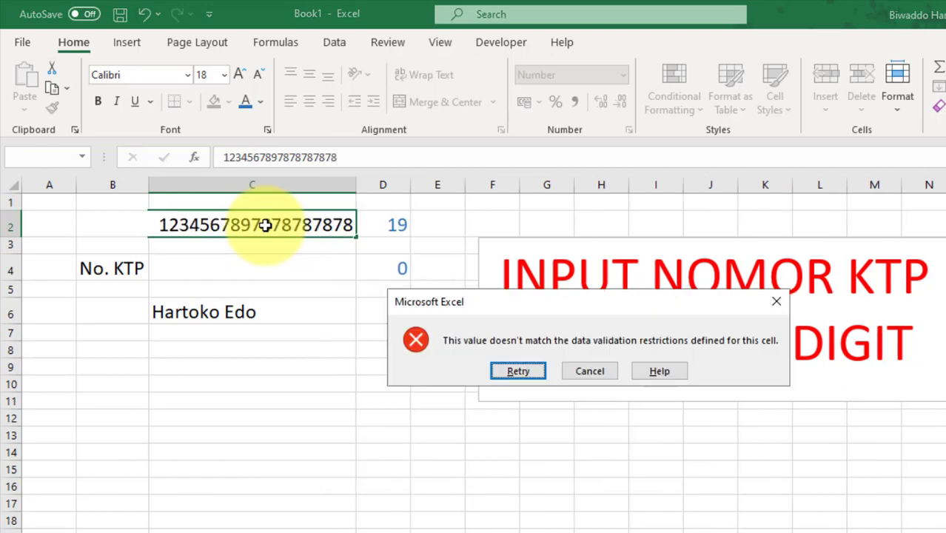
left_click(591, 372)
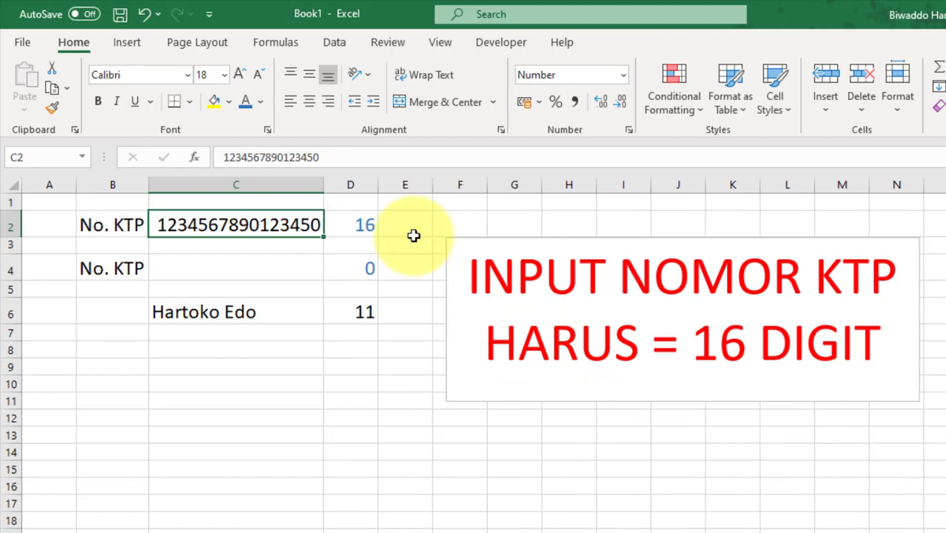
left_click(225, 265)
left_click(225, 265)
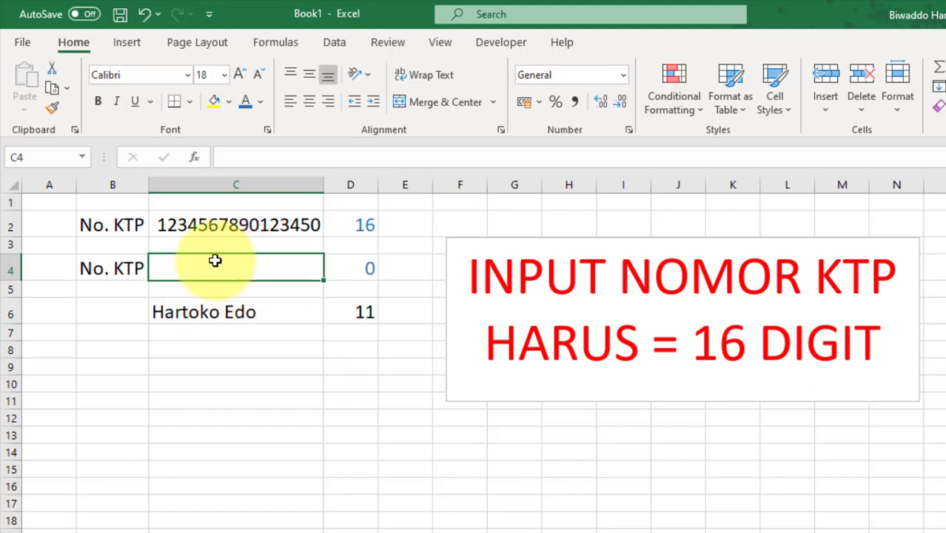
- Open the Data Validation dialog from the Data tab for cell C4
left_click(335, 42)
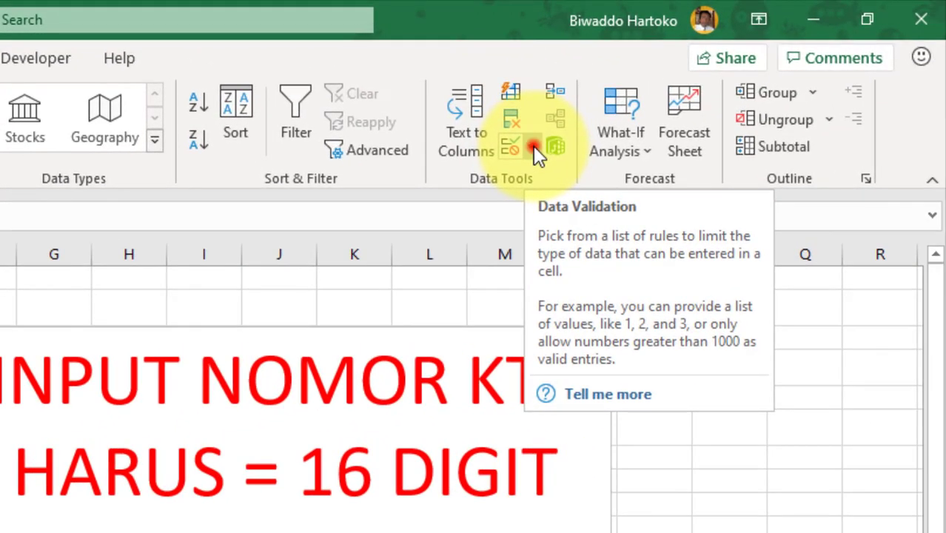
left_click(533, 146)
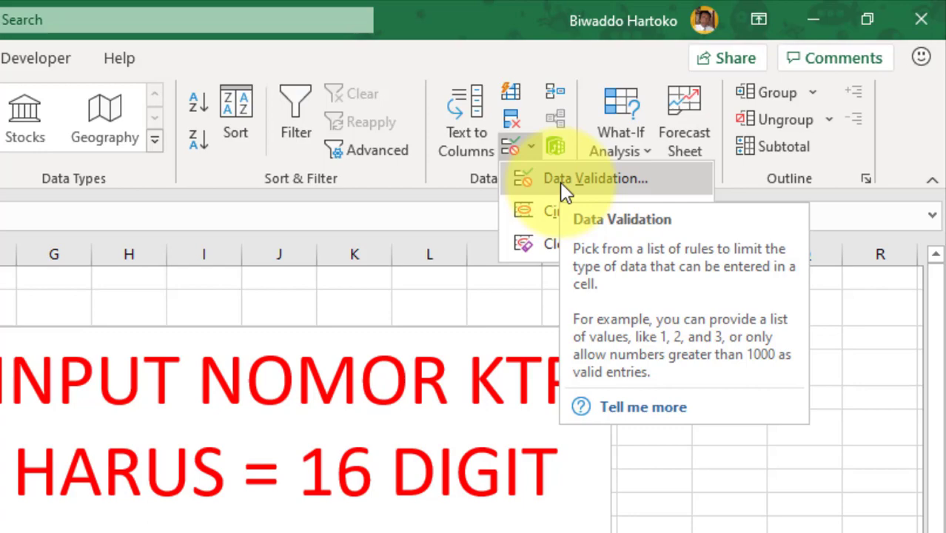
left_click(560, 181)
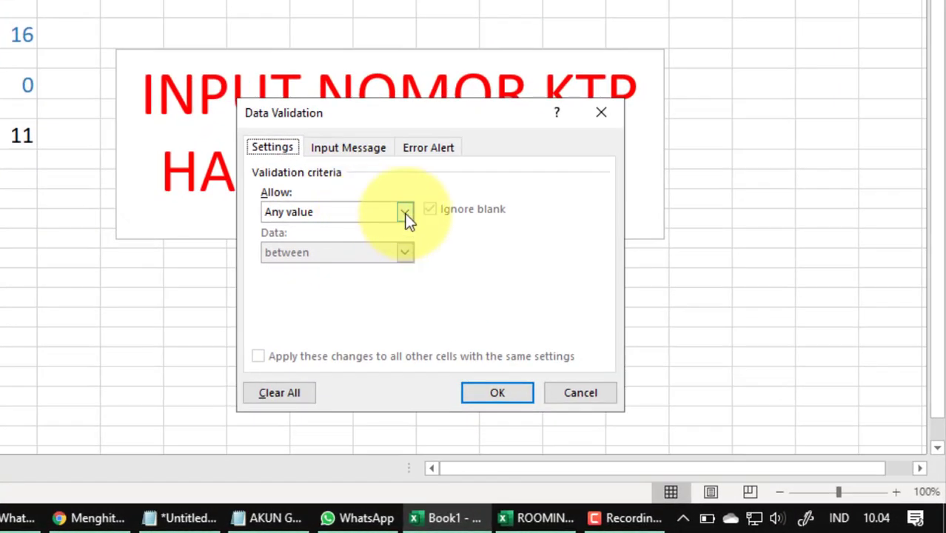
- Set C4's validation to Text length equal to 16 and apply it
left_click(405, 214)
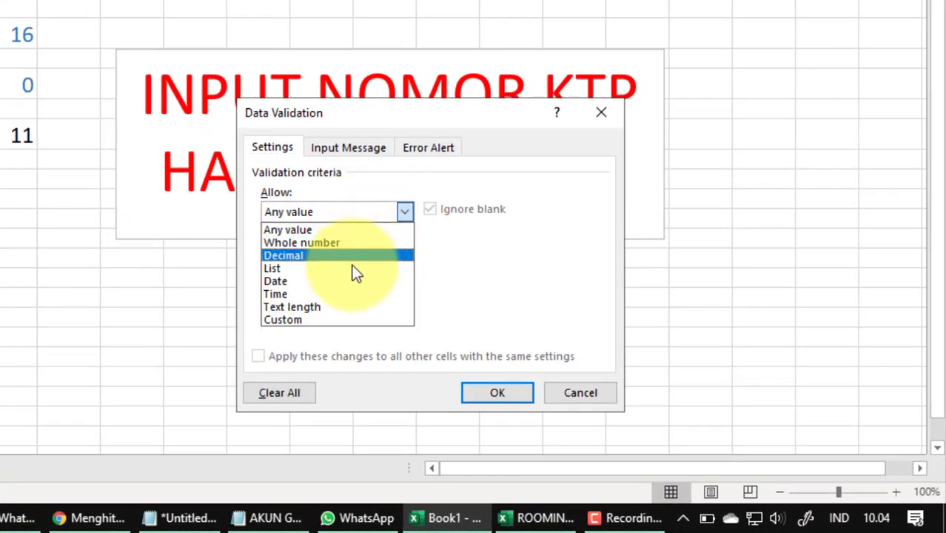
left_click(311, 309)
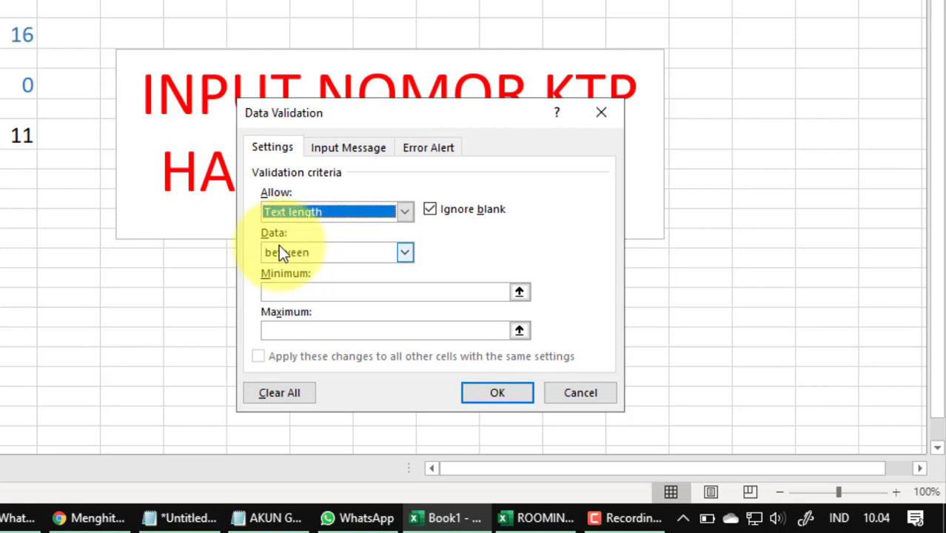
left_click(405, 252)
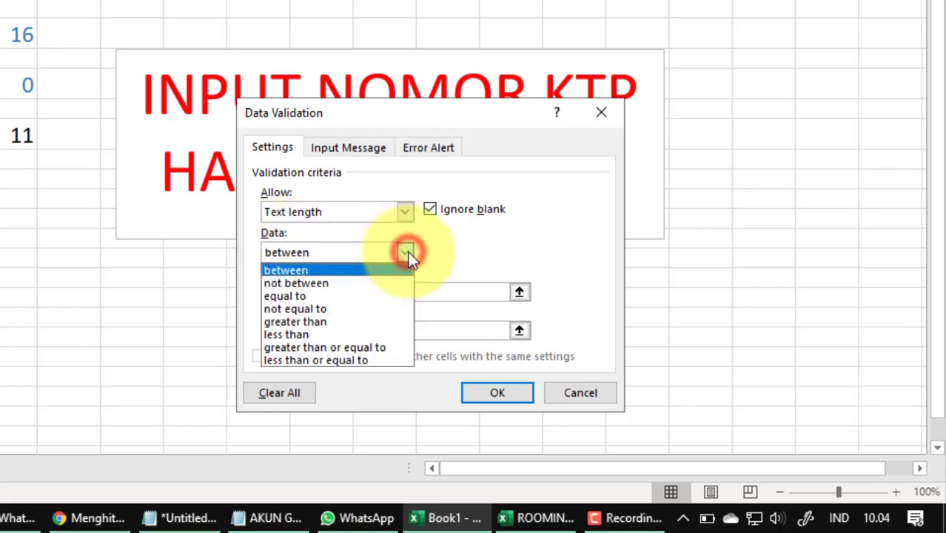
left_click(286, 295)
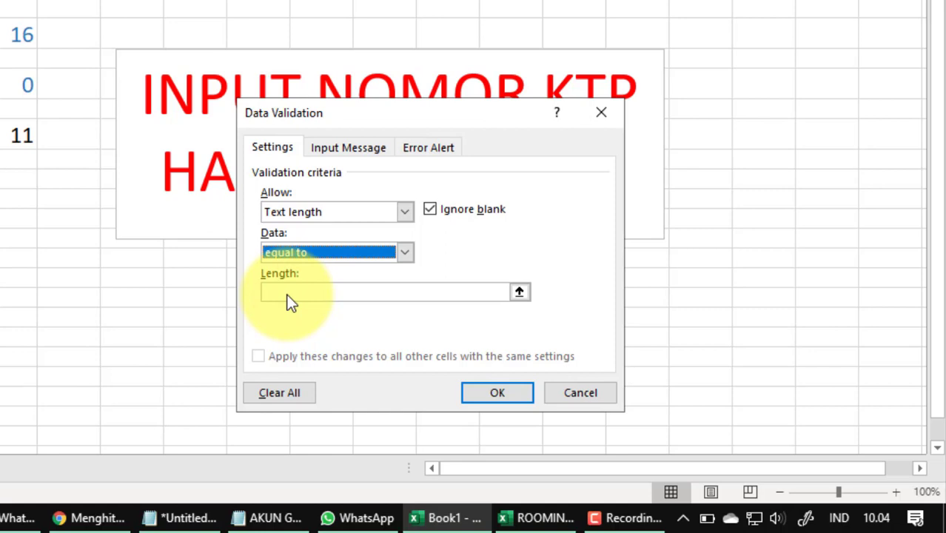
left_click(287, 295)
type("16")
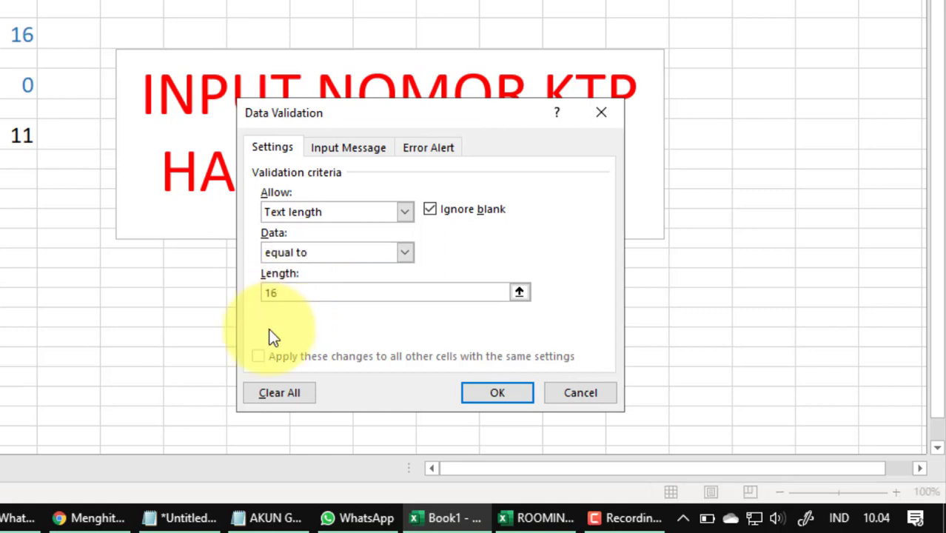
left_click(506, 393)
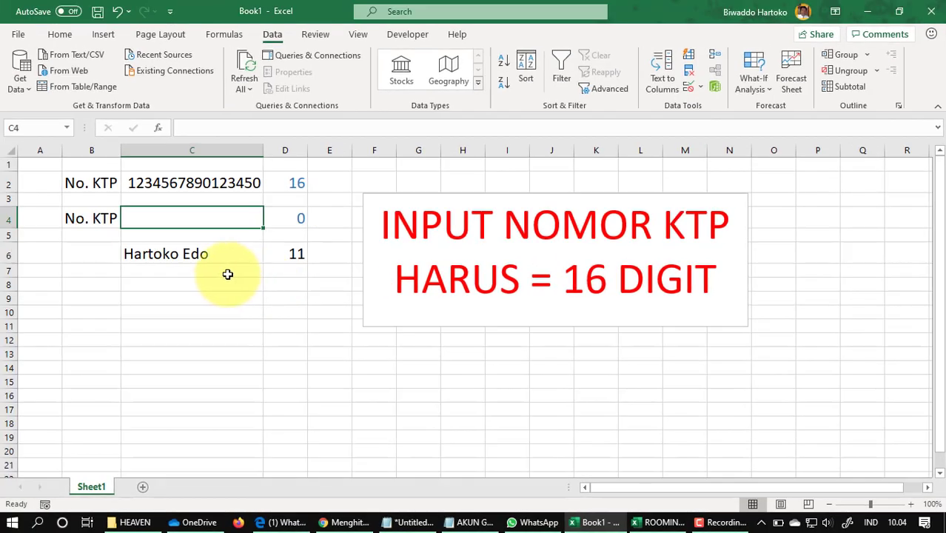
- Test C4 with 123, which the 16-character rule rejects, and retry
left_click(226, 272)
left_click(194, 217)
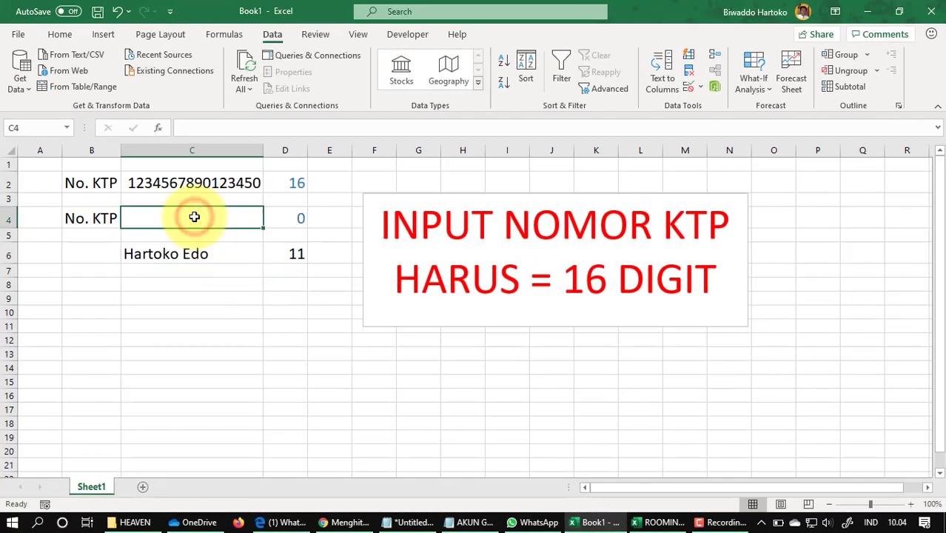
type("123")
key("Return")
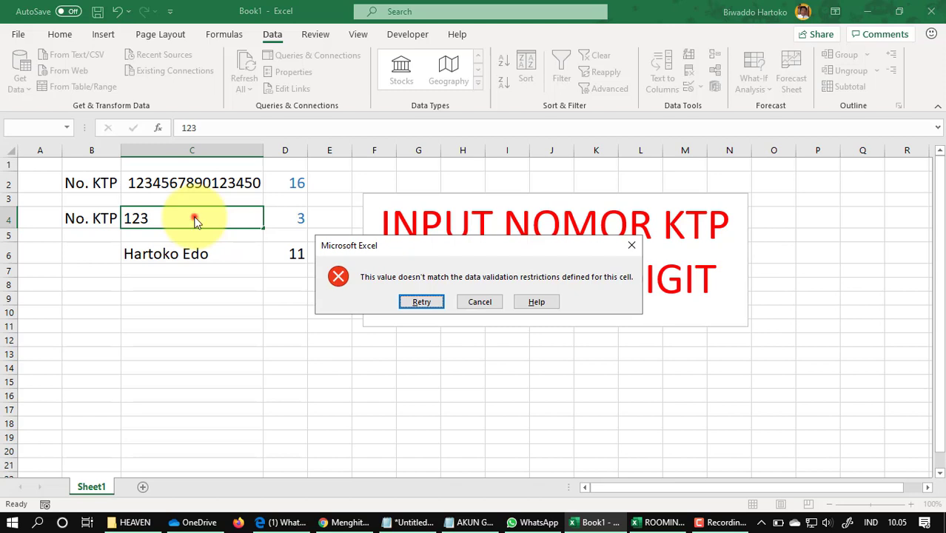
left_click(435, 306)
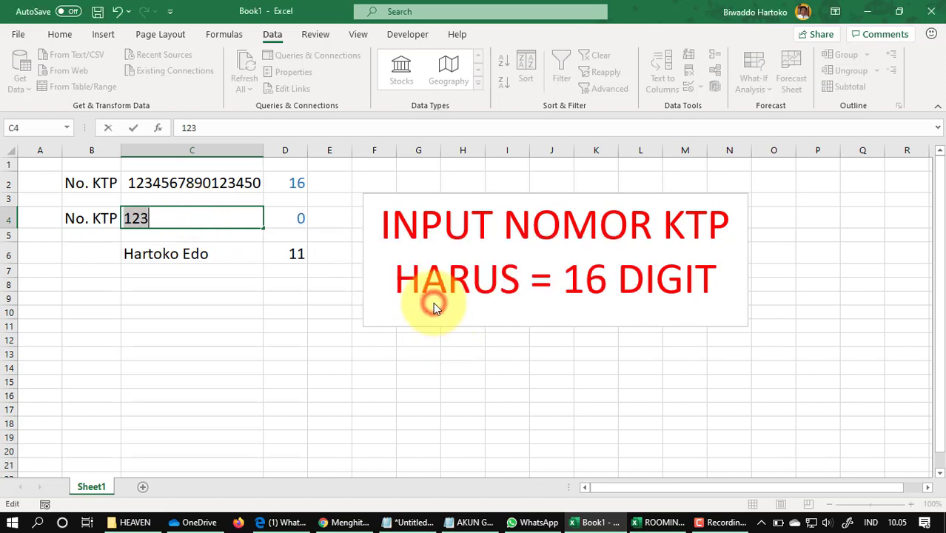
- Test C4 with 123456, retry after rejection, and start typing a 16-digit number
type("12")
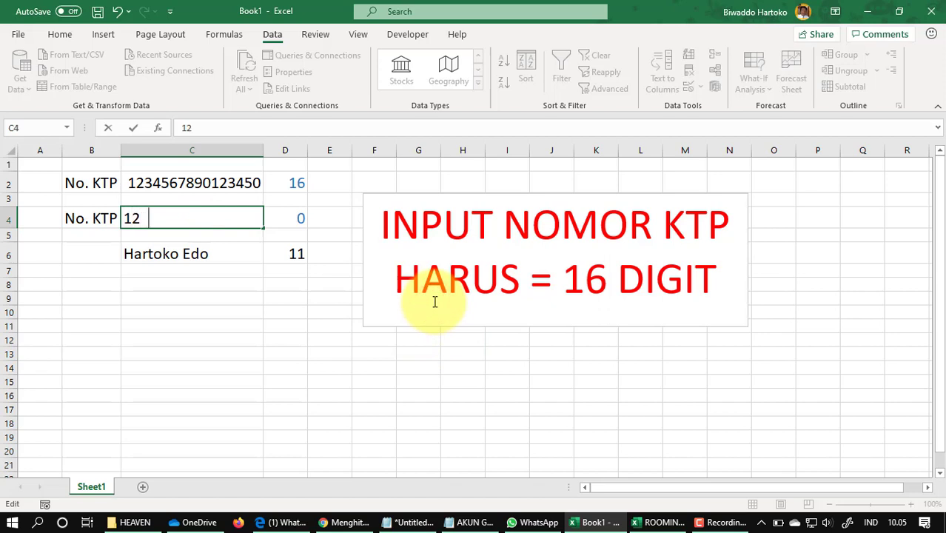
type("3456")
key("Return")
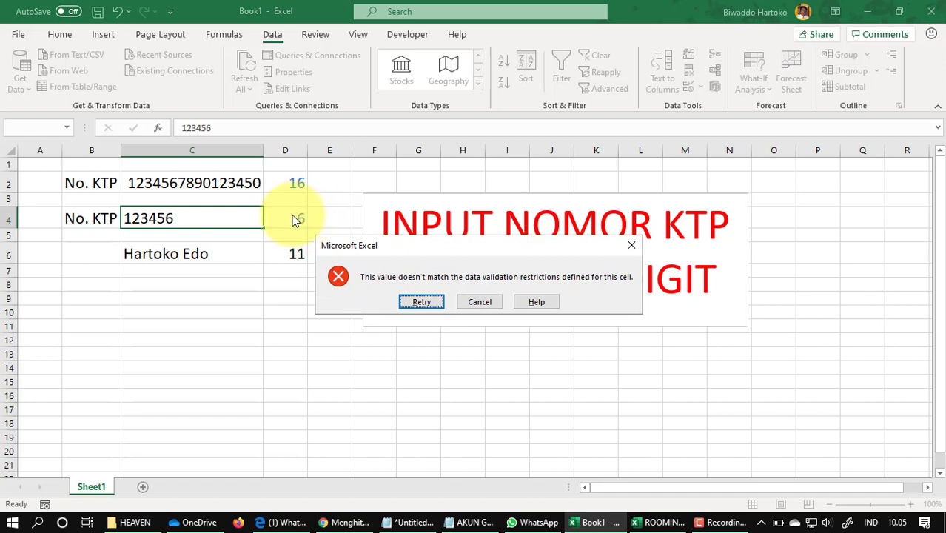
left_click(421, 301)
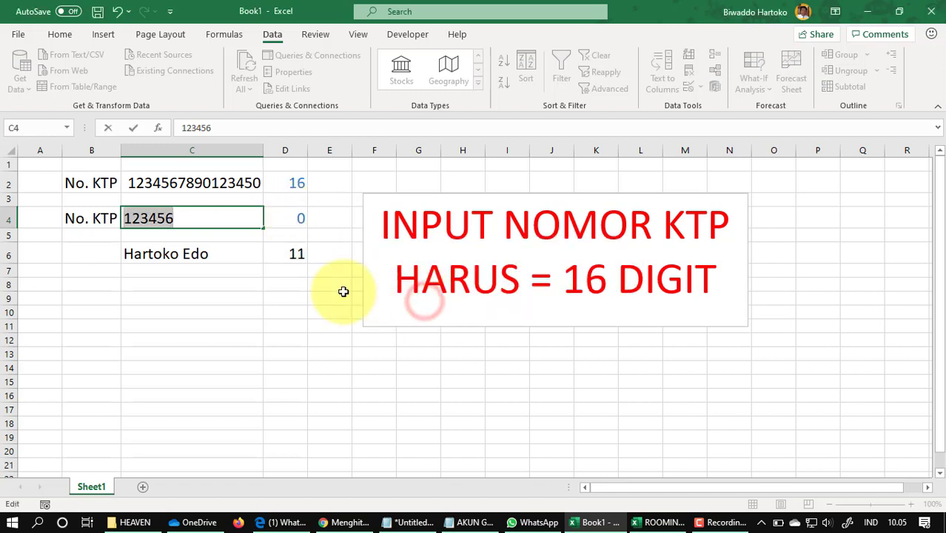
type("1")
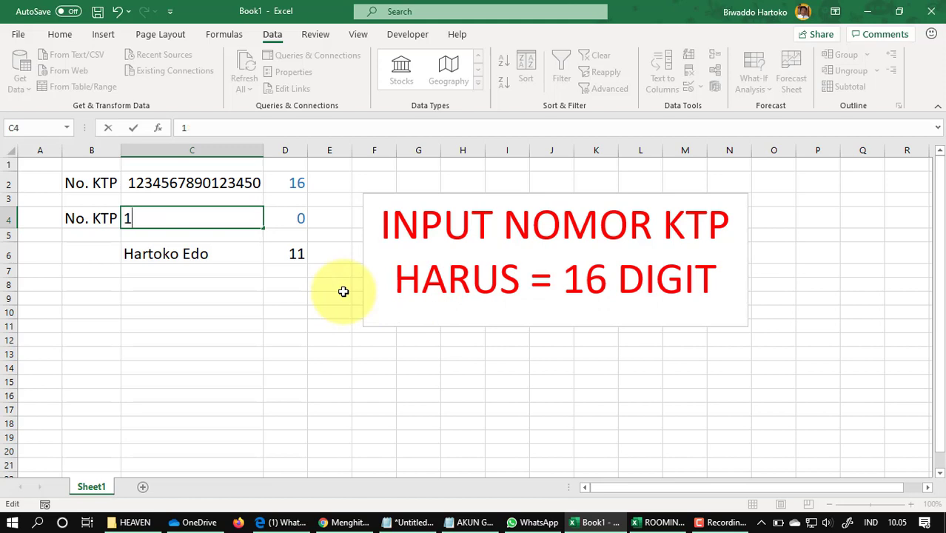
type("23456")
type("78")
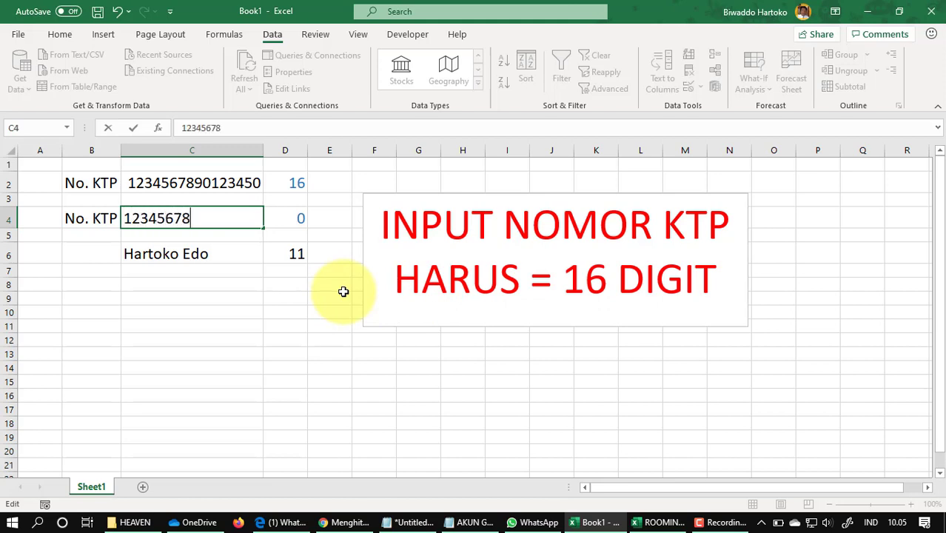
type("901")
type("23456")
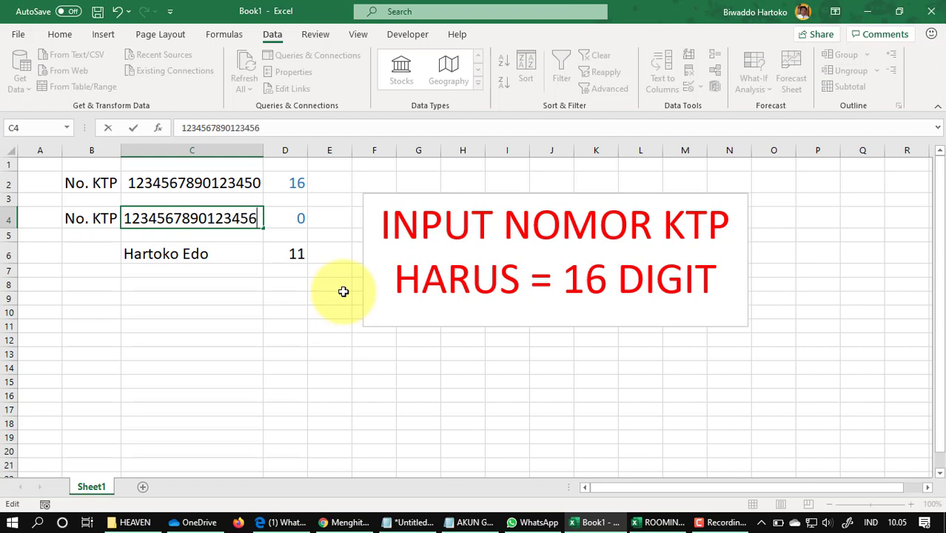
key("Return")
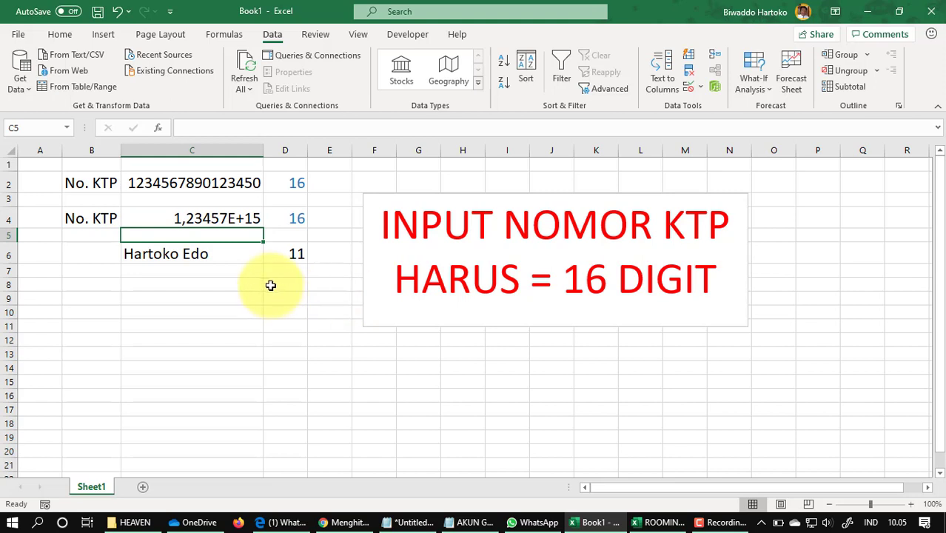
left_click(206, 217)
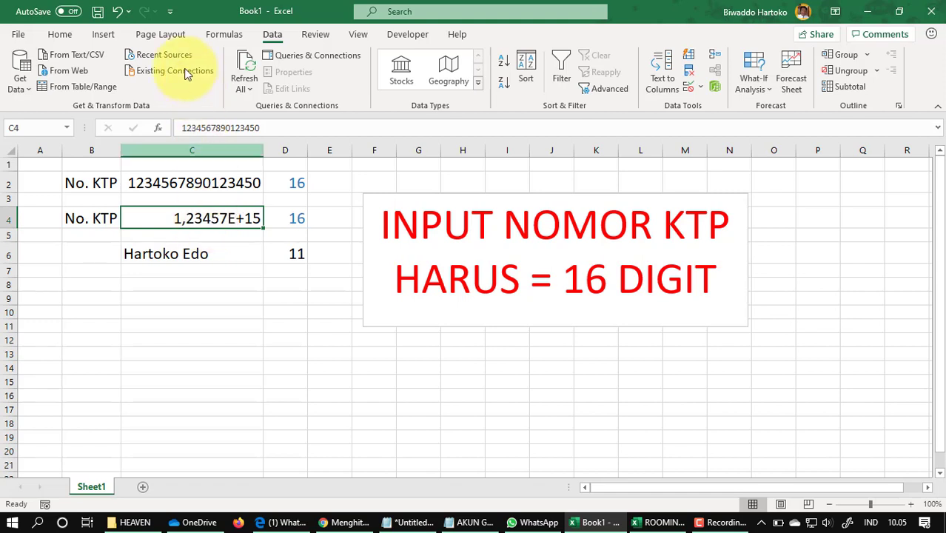
left_click(71, 37)
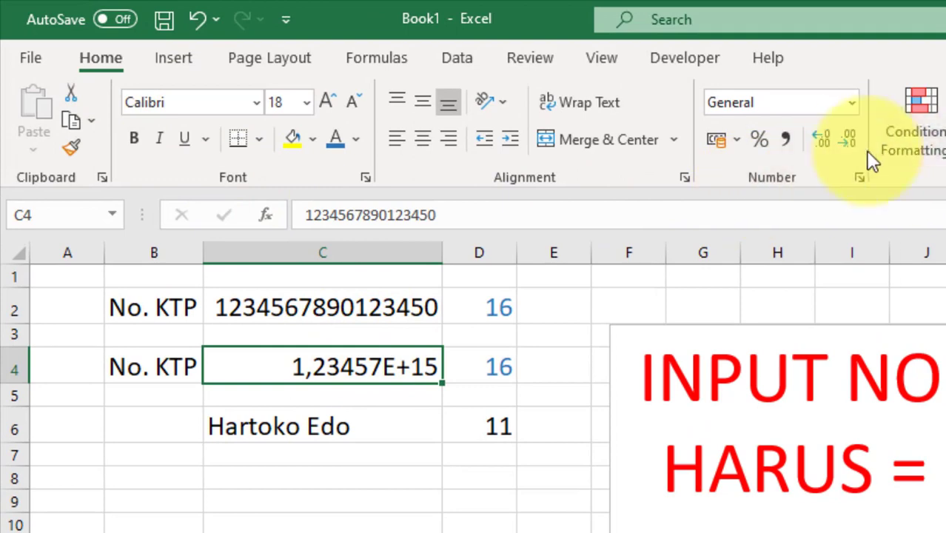
left_click(850, 103)
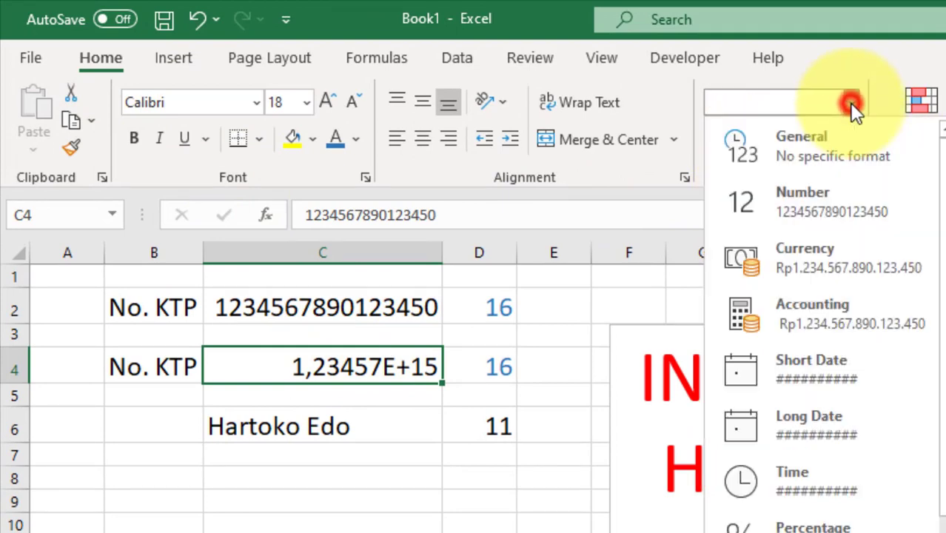
left_click(812, 213)
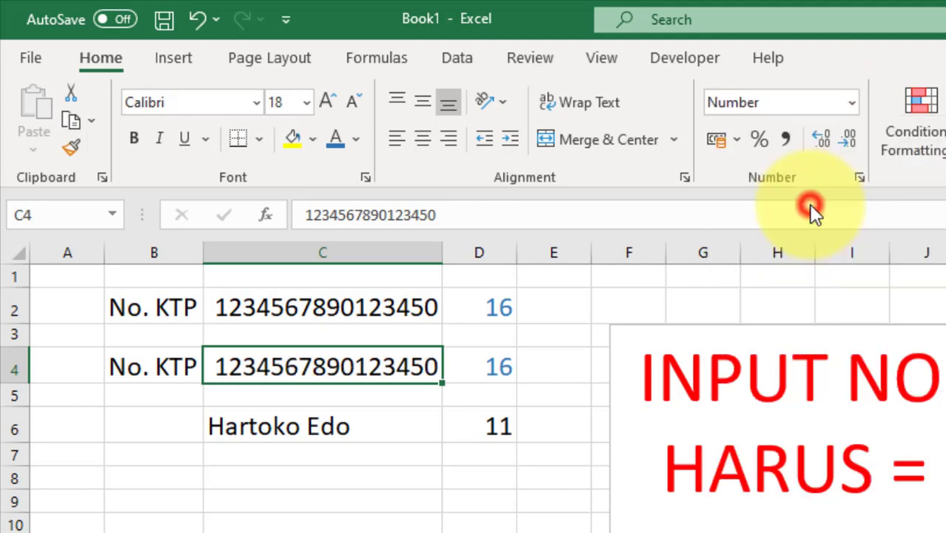
left_click(366, 473)
left_click(357, 371)
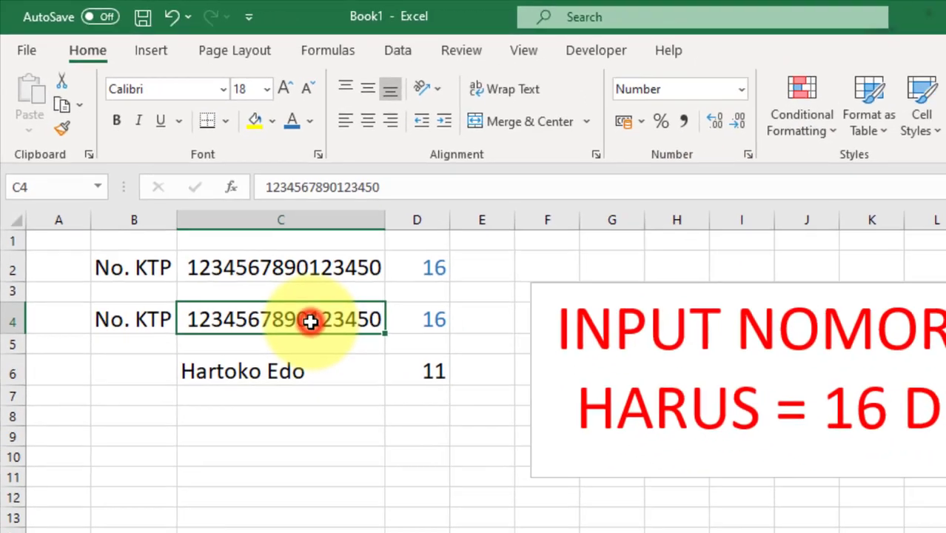